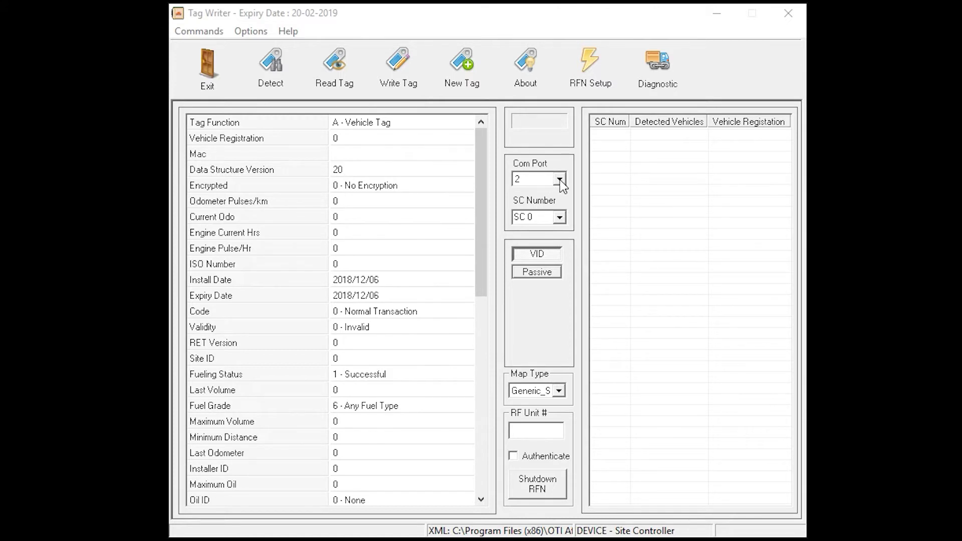
Step: Scan for RF units in TagWriter's RFN Setup and load detected unit 128's details
click(600, 71)
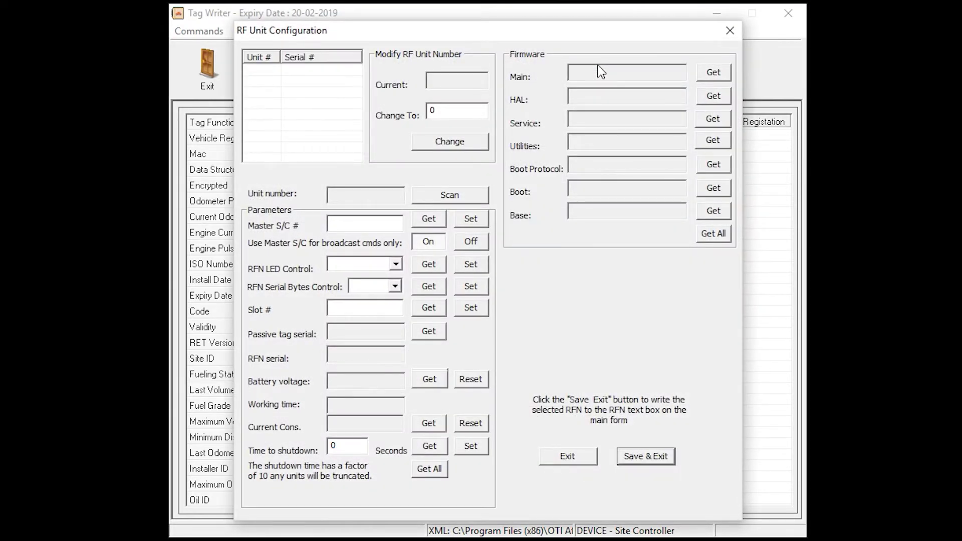
click(450, 195)
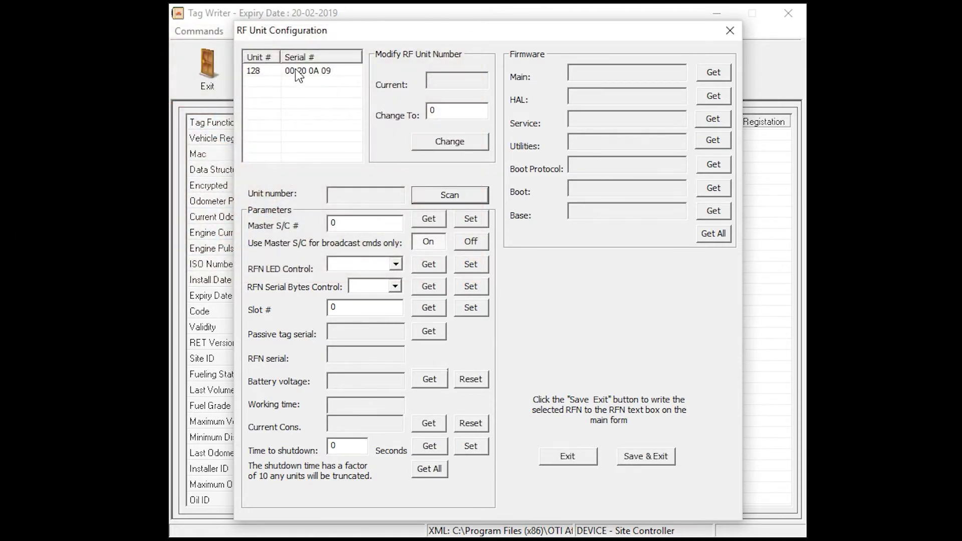
click(296, 70)
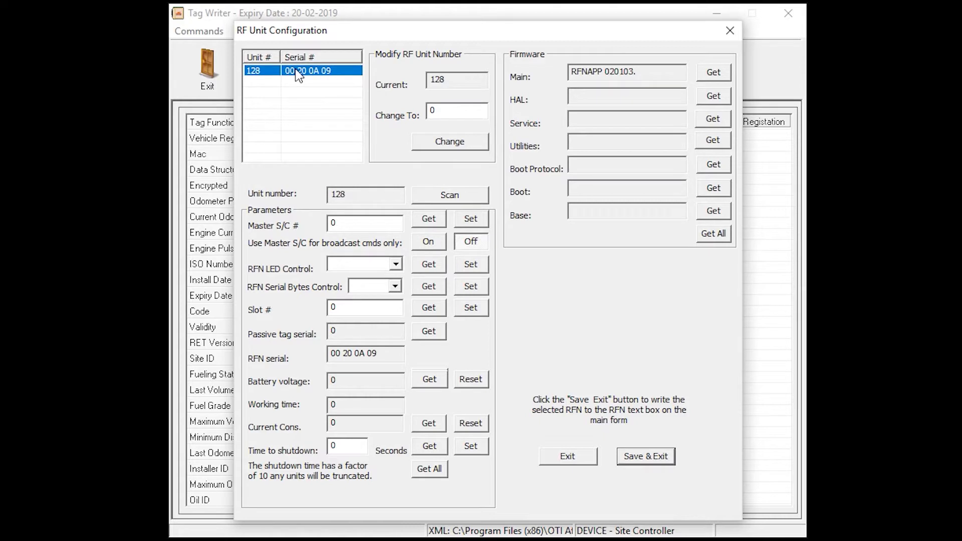
click(453, 114)
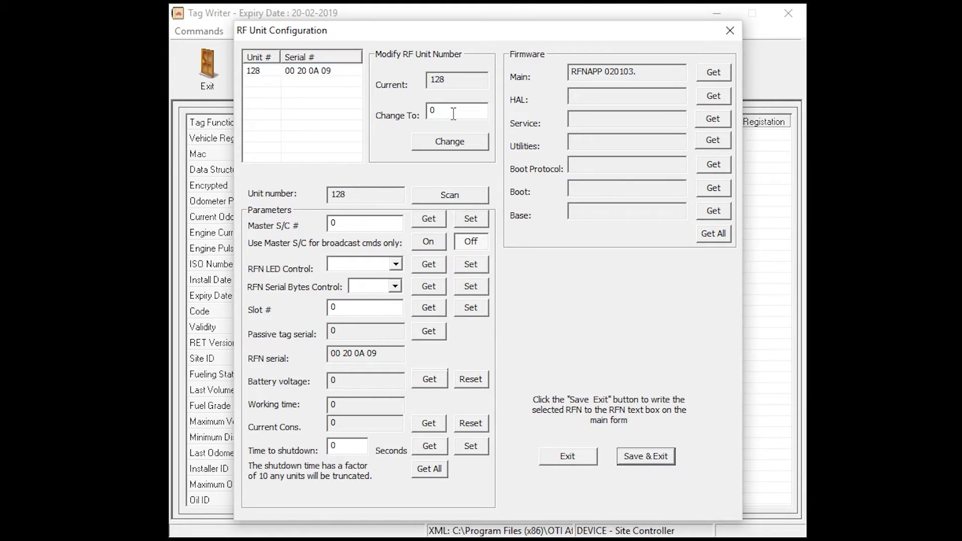
Step: Change the unit number from 128 to 1 and confirm the success message
double_click(453, 114)
text(1)
click(465, 143)
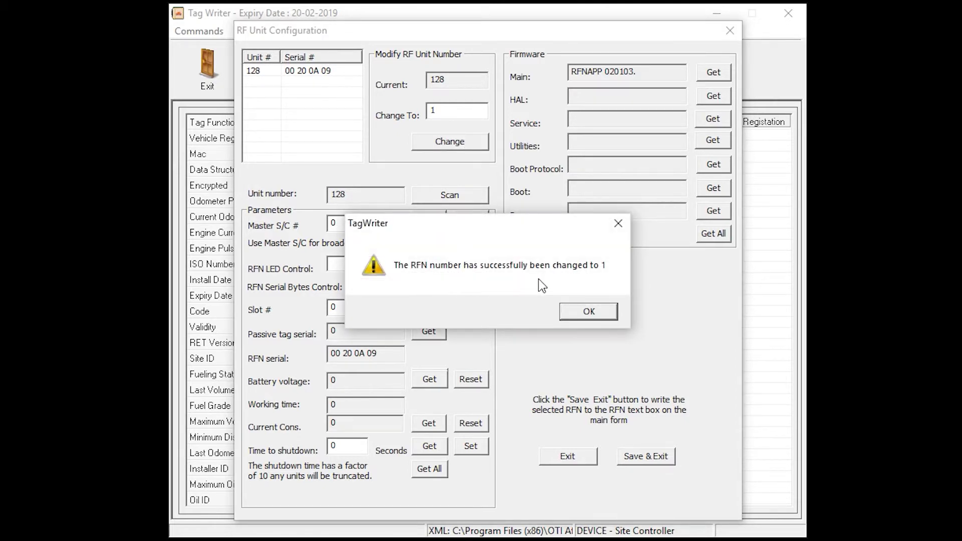
click(599, 315)
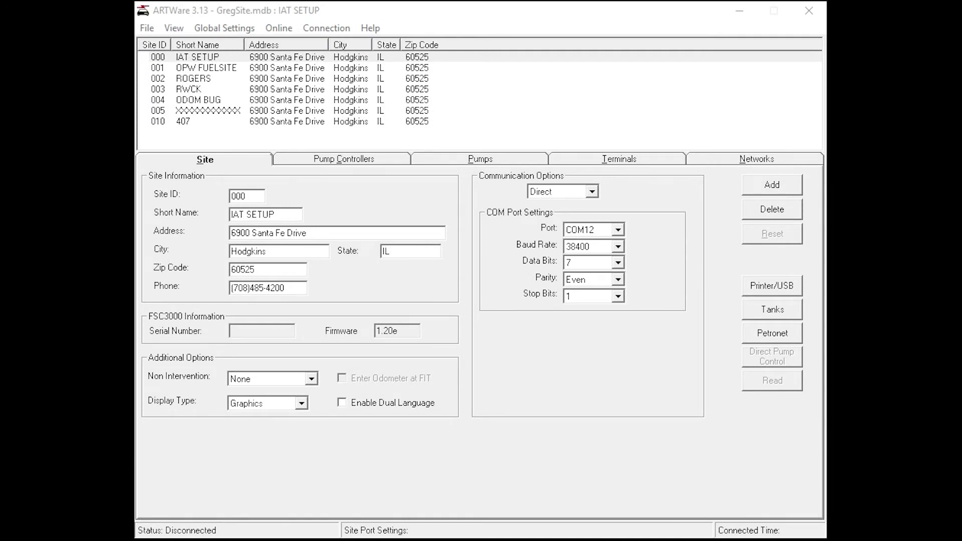
Step: Set site 000 IAT SETUP's Non Intervention option to AVI and save the site
click(277, 59)
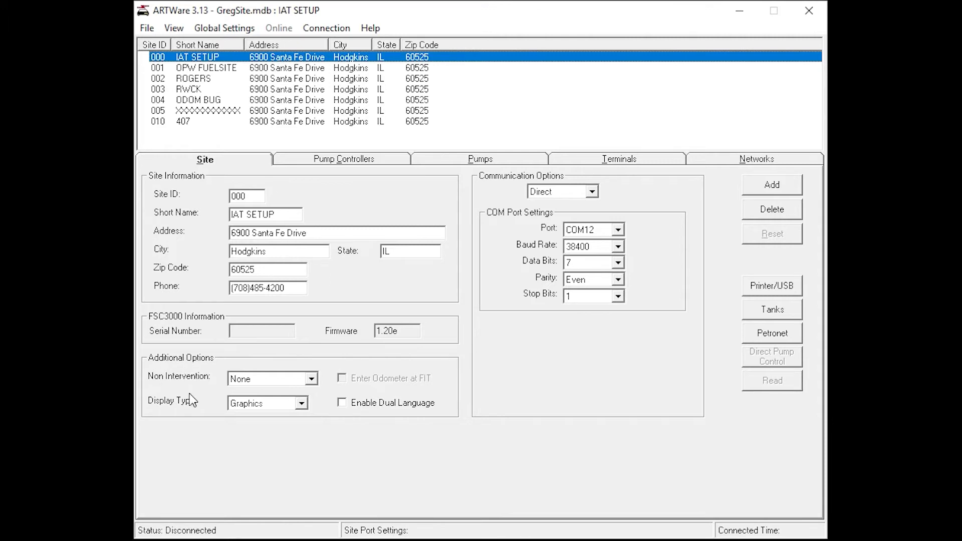
click(312, 380)
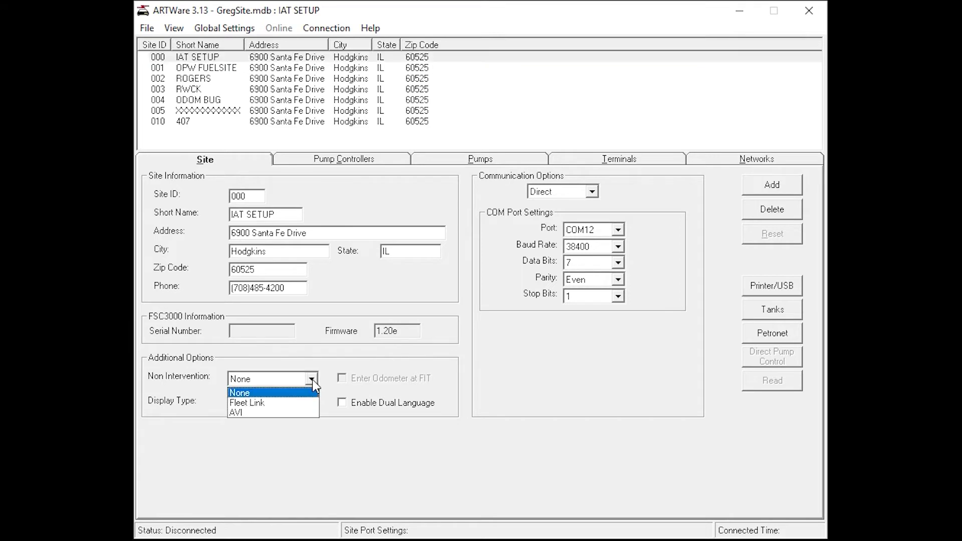
click(260, 413)
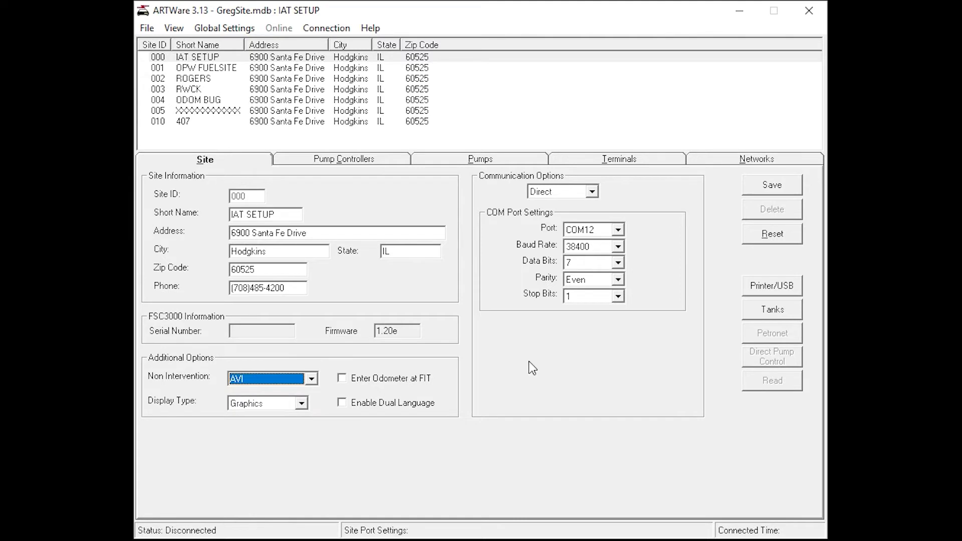
click(774, 187)
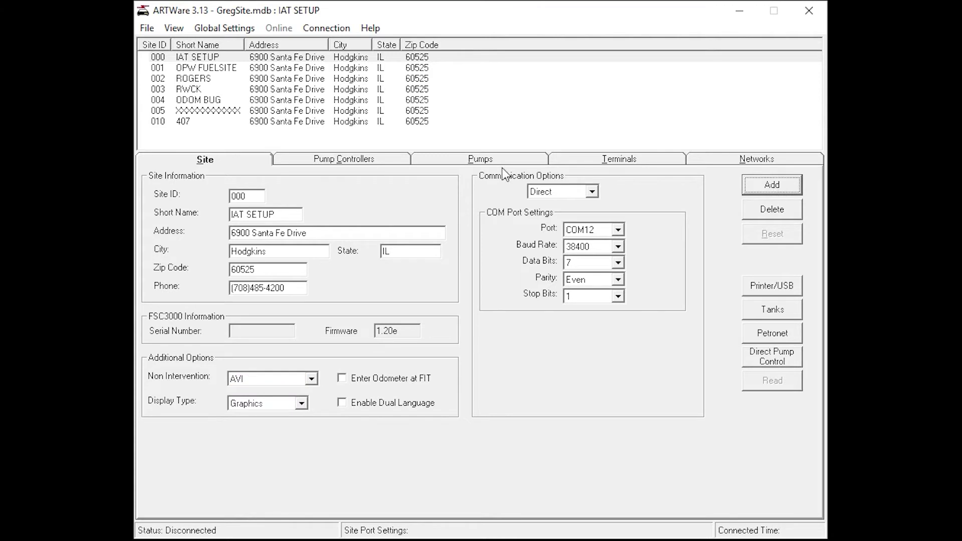
click(371, 158)
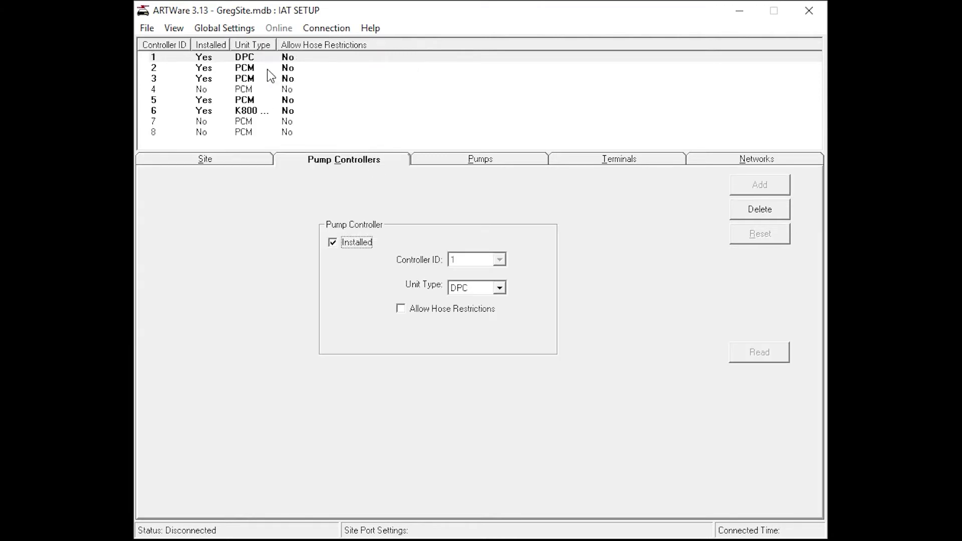
Step: Select DPC pump controller 1 and show its pumps and hoses
click(251, 59)
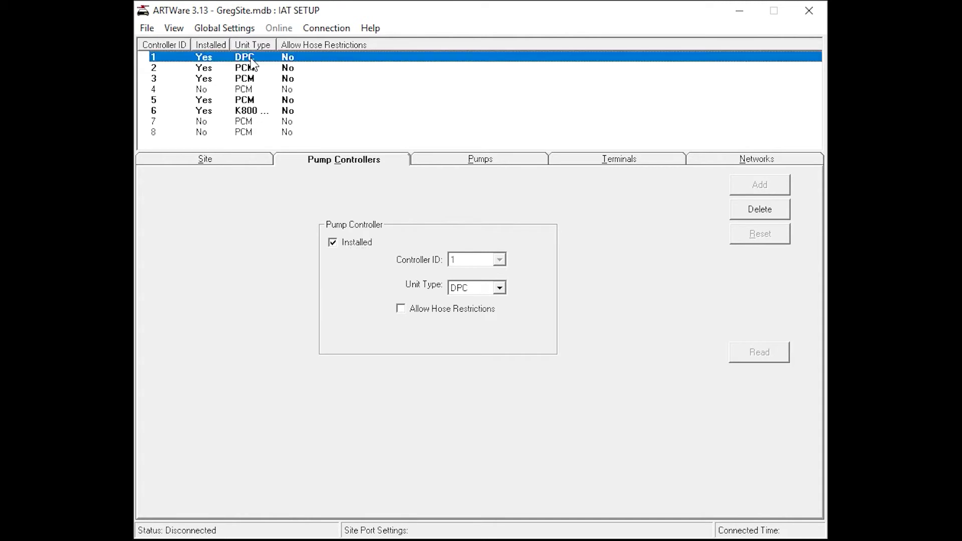
click(480, 159)
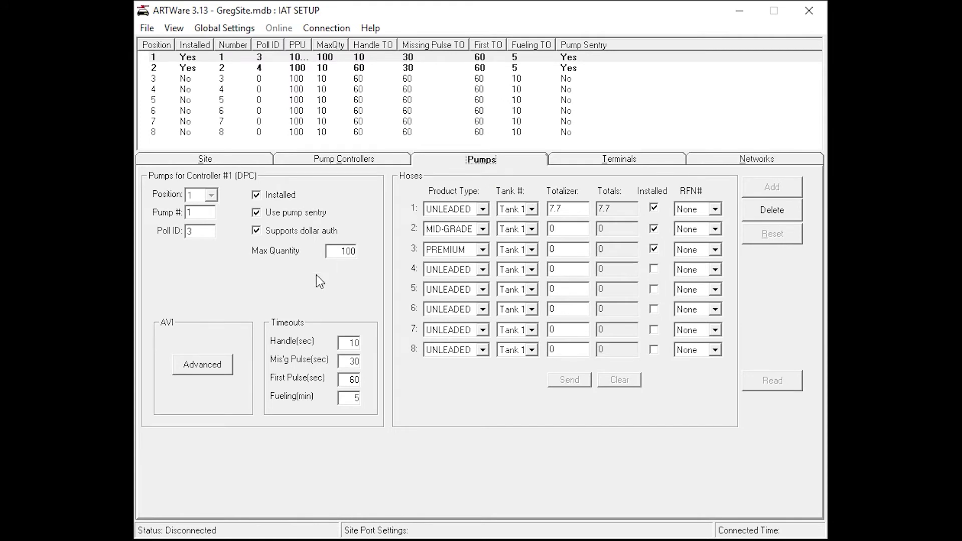
click(203, 365)
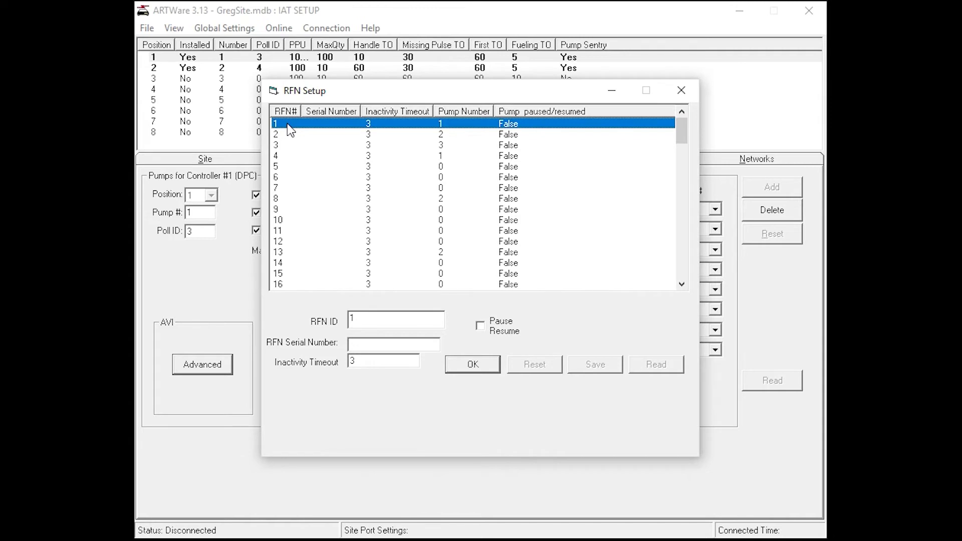
Step: Enter serial number 00200A09 for RFN 1 and enable pause/resume
click(371, 346)
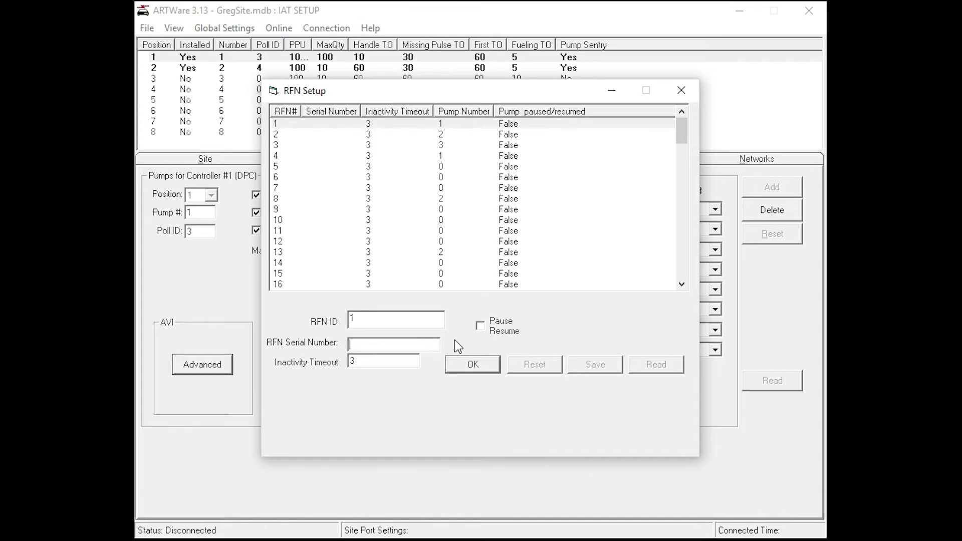
text(00200A09)
click(485, 325)
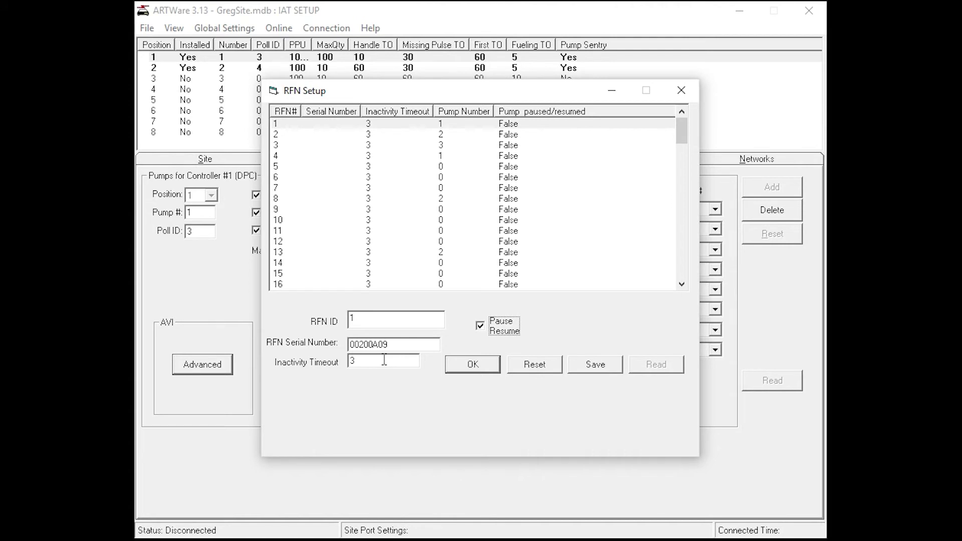
click(384, 360)
Step: Change RFN 1's inactivity timeout to 10, then save and close RFN Setup
key(BackSpace)
text(10)
click(312, 134)
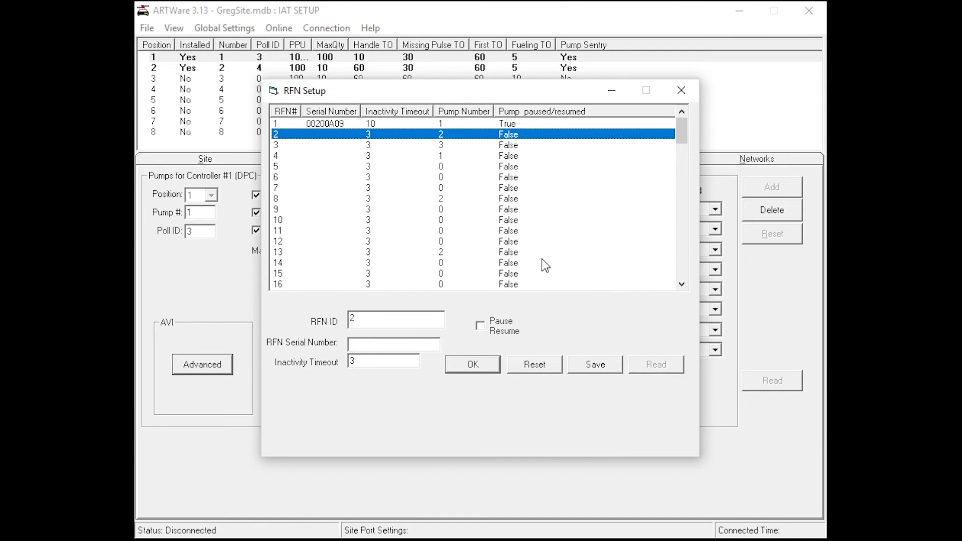
click(584, 365)
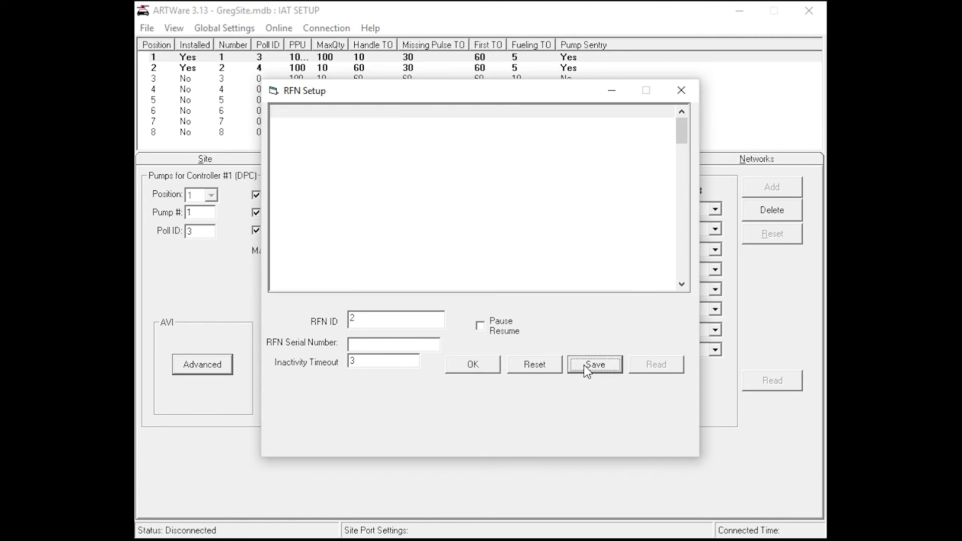
click(473, 365)
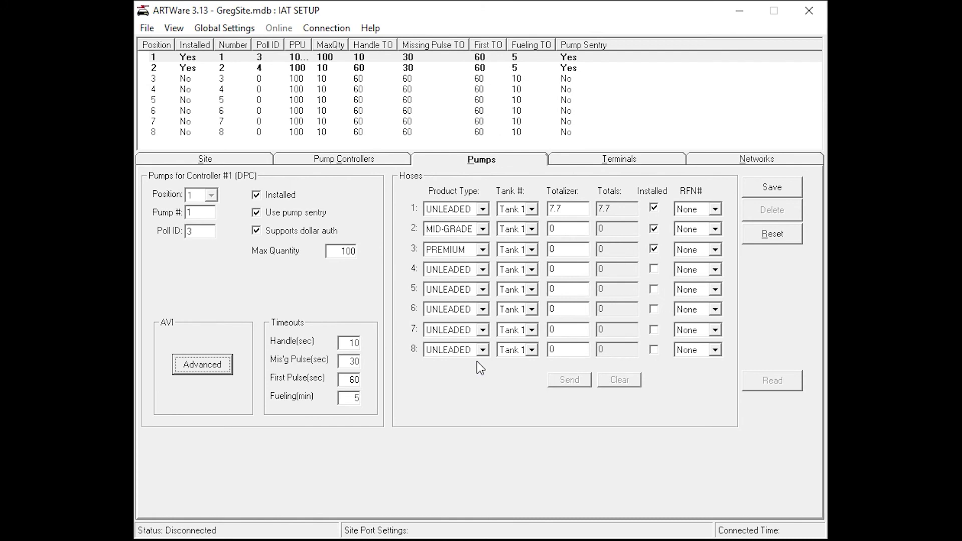
Step: Select pump 1, set the RFN# of hoses 1, 2 and 3 to 1, and save
click(255, 57)
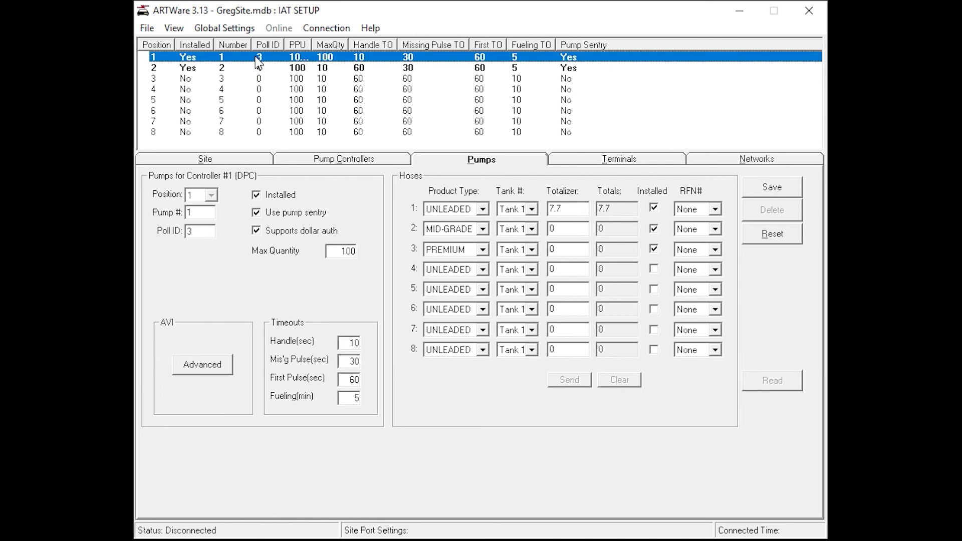
click(715, 209)
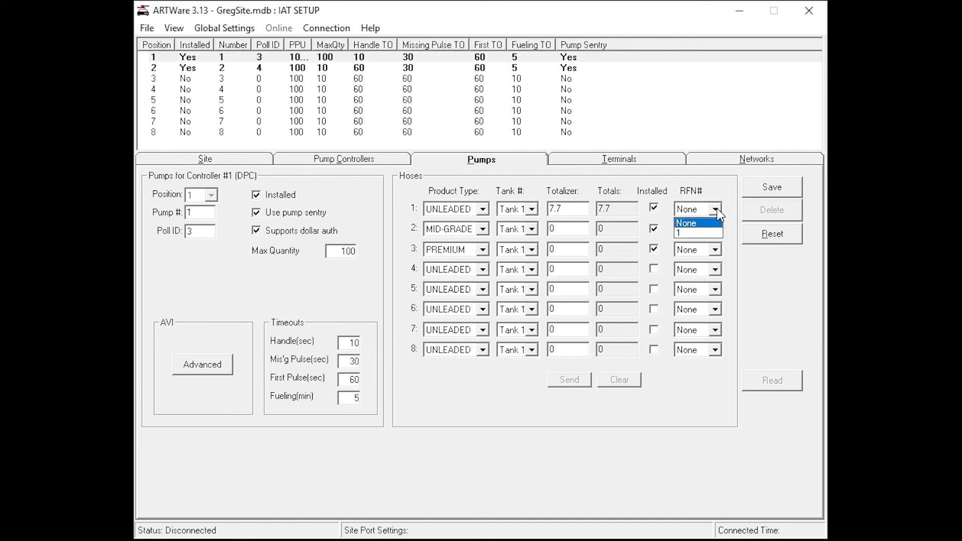
click(699, 232)
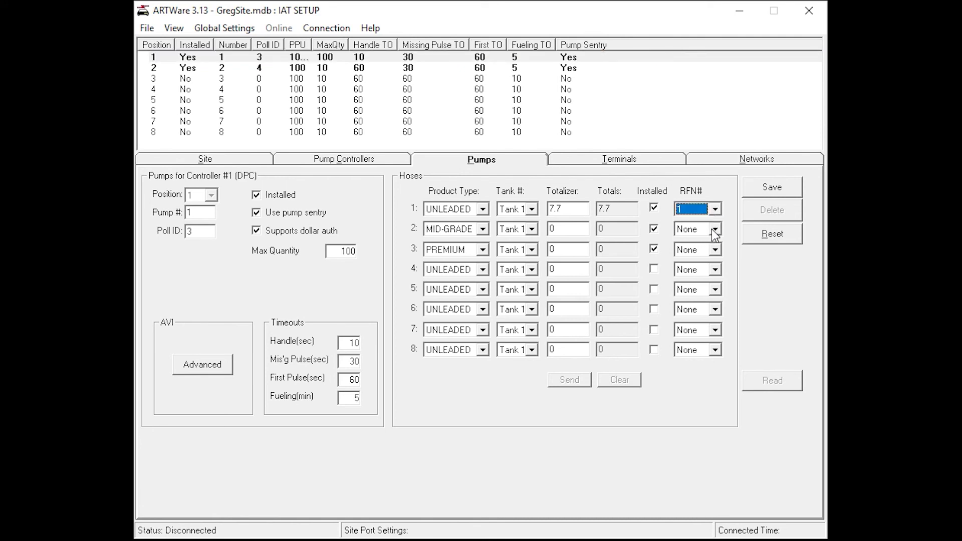
click(714, 229)
click(697, 253)
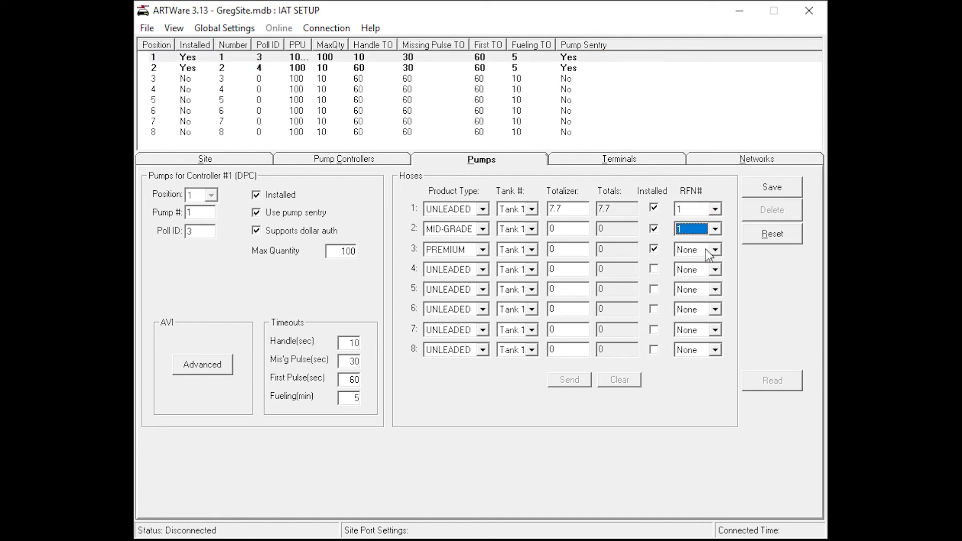
click(714, 250)
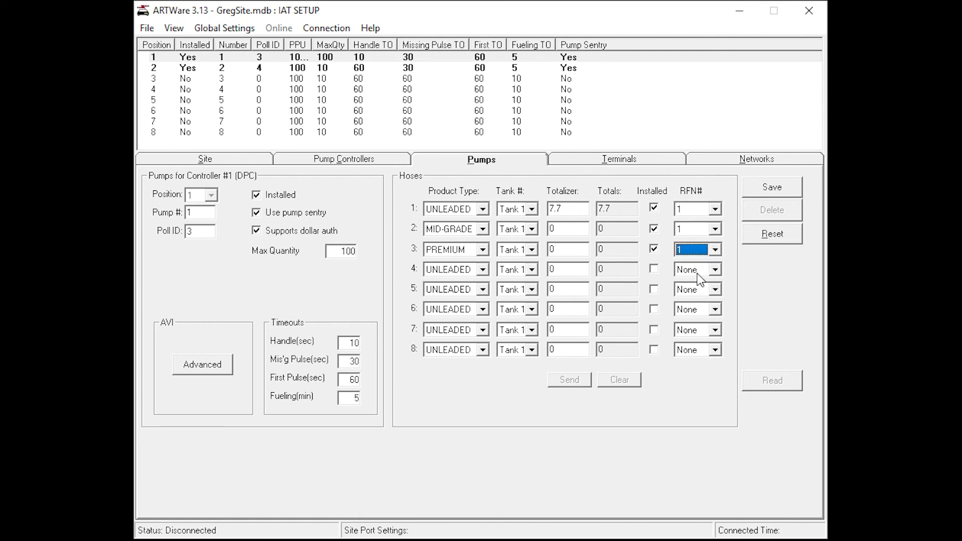
click(787, 189)
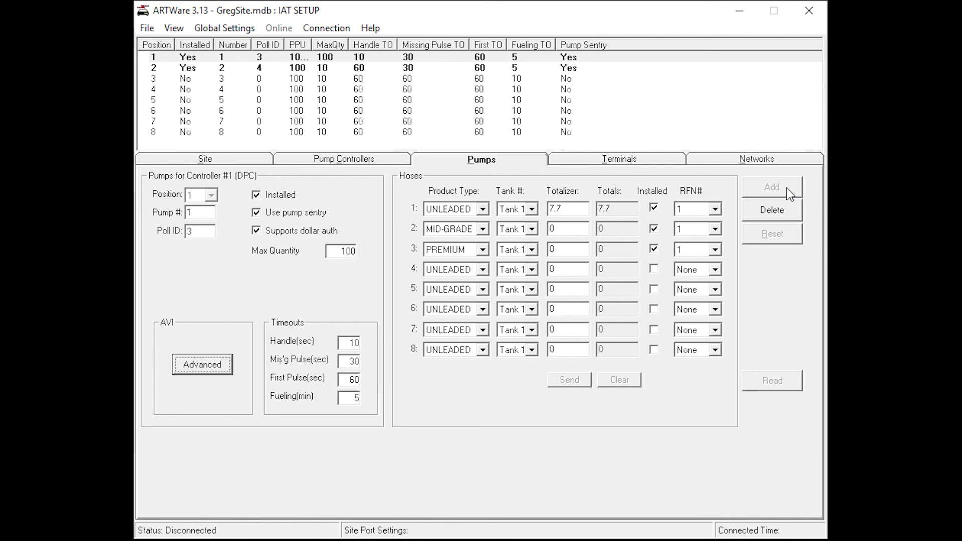